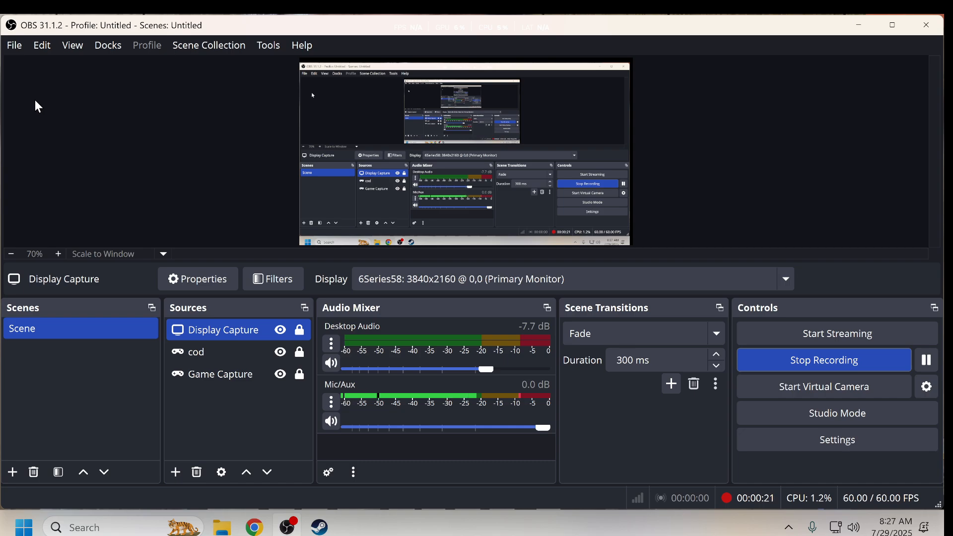
- Open the OBS settings and examine the recording output options, from recording path and format to the encoder settings
click(14, 47)
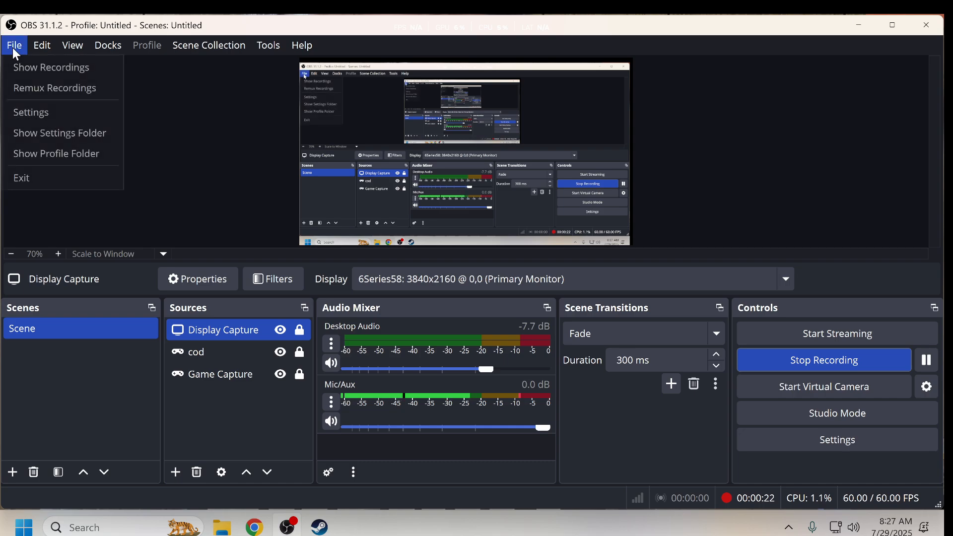
click(38, 112)
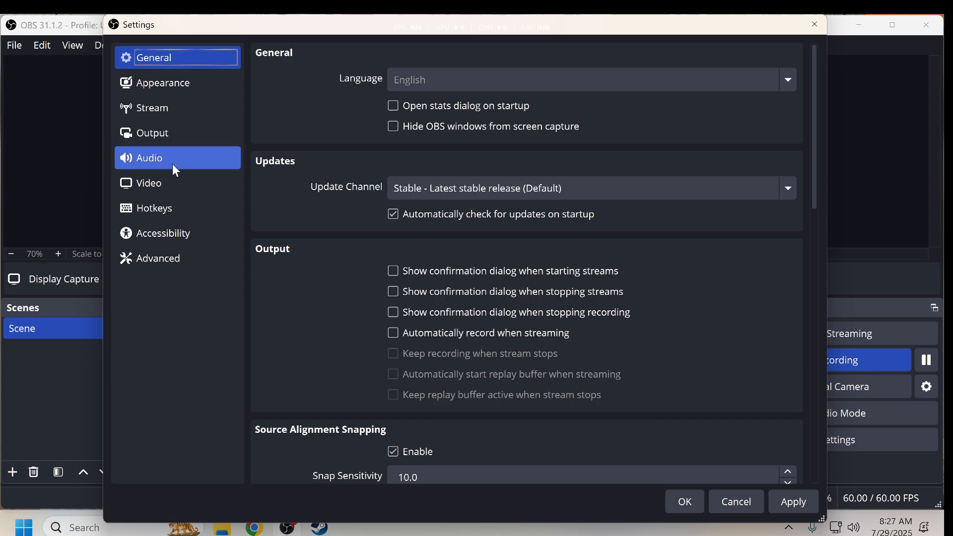
click(164, 147)
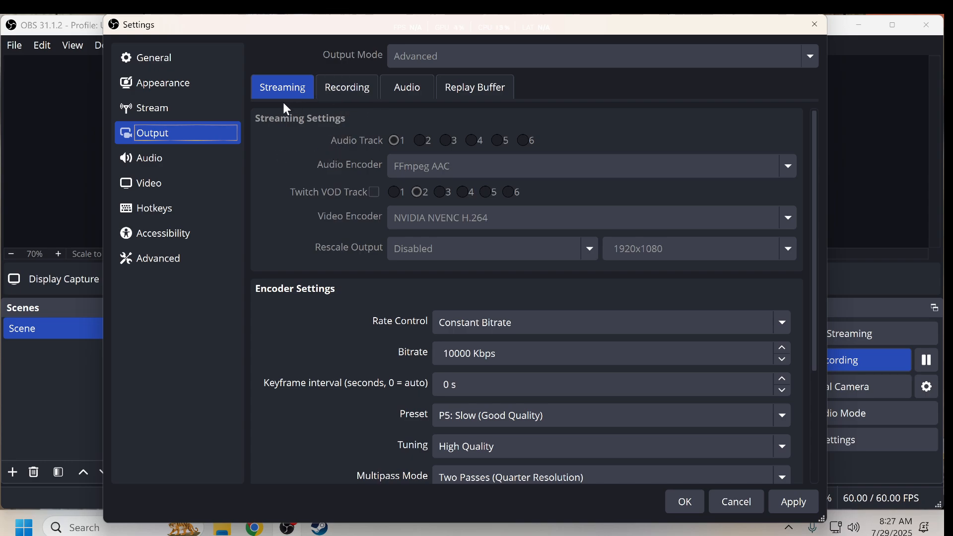
click(344, 97)
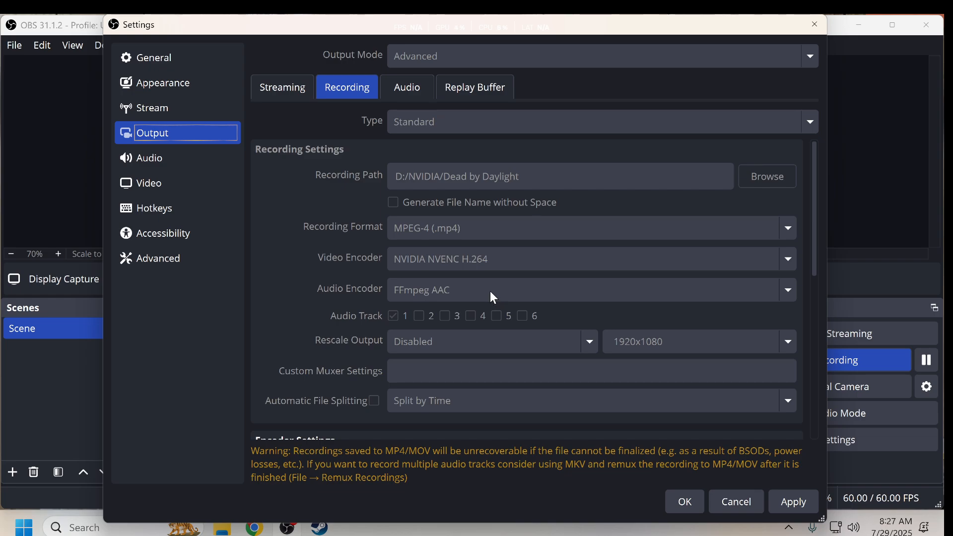
scroll(490, 291, down, 1)
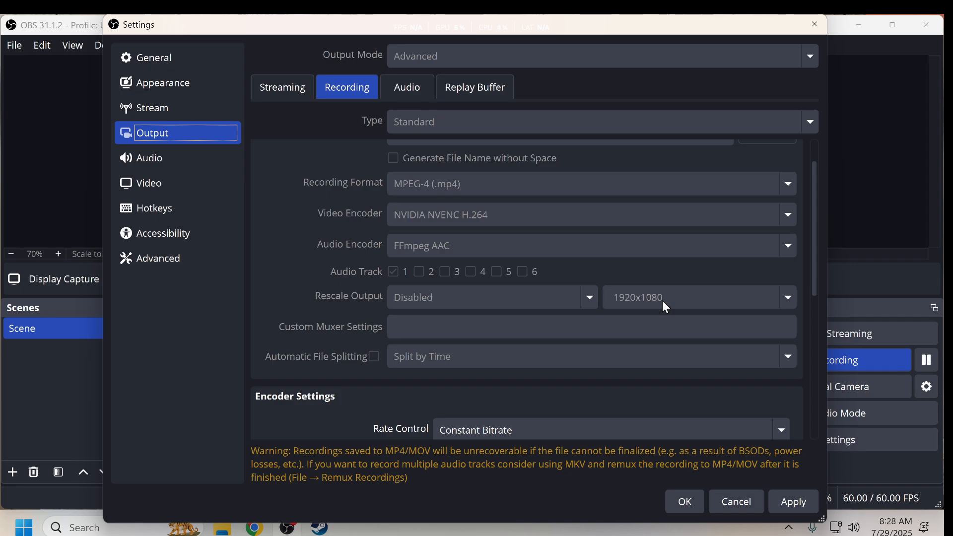
scroll(662, 300, down, 5)
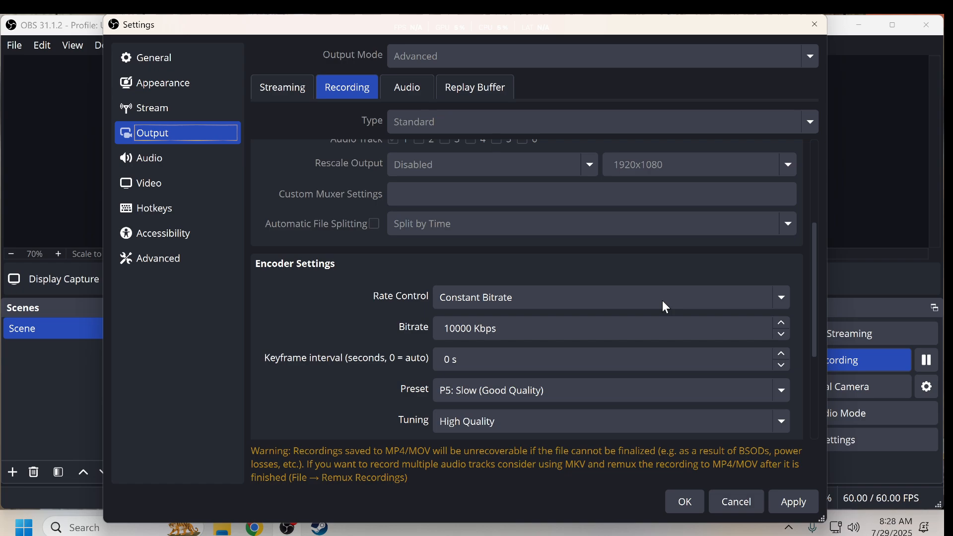
scroll(365, 301, down, 5)
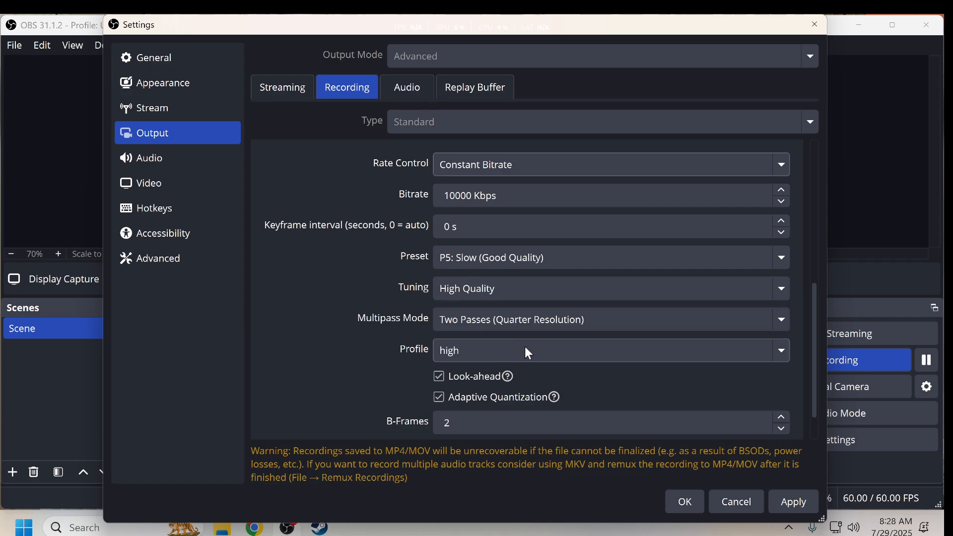
scroll(526, 348, down, 1)
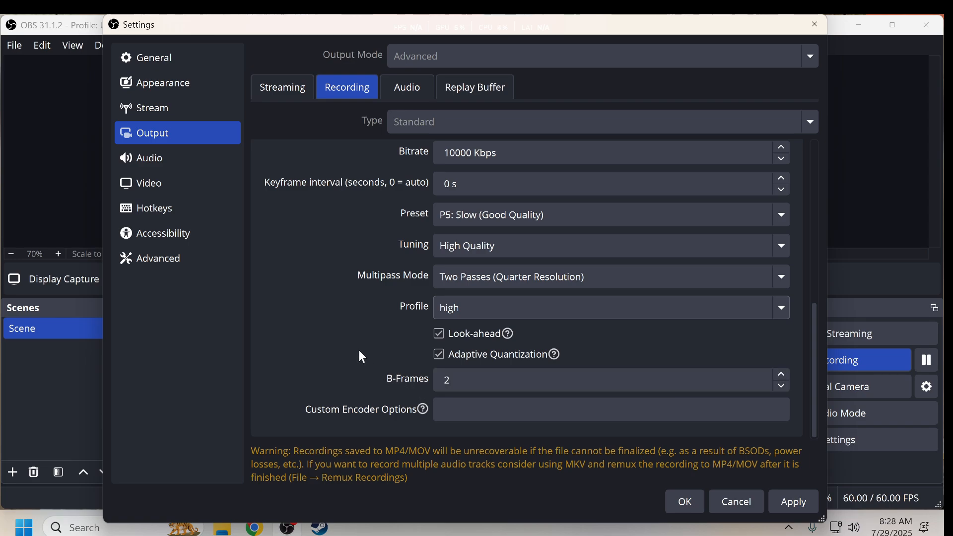
scroll(357, 349, up, 5)
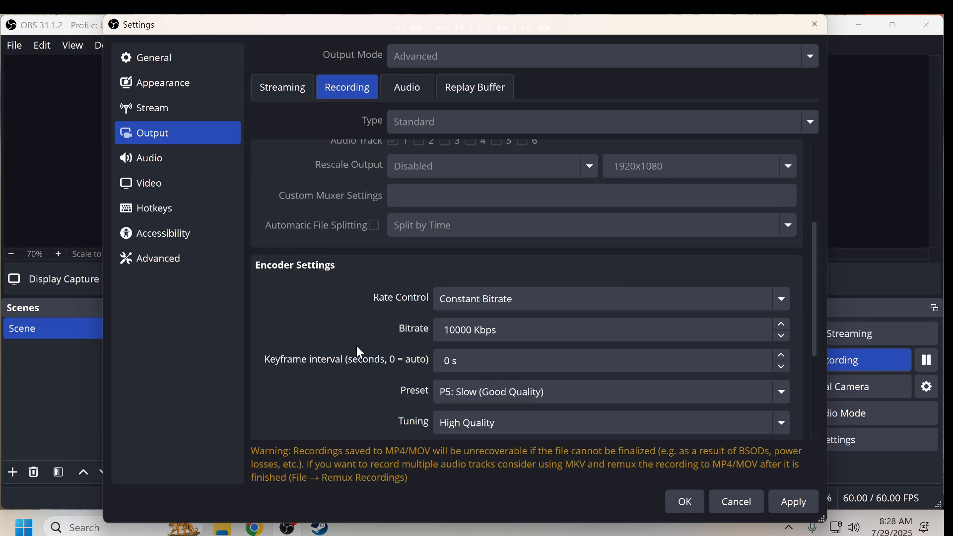
scroll(360, 351, up, 2)
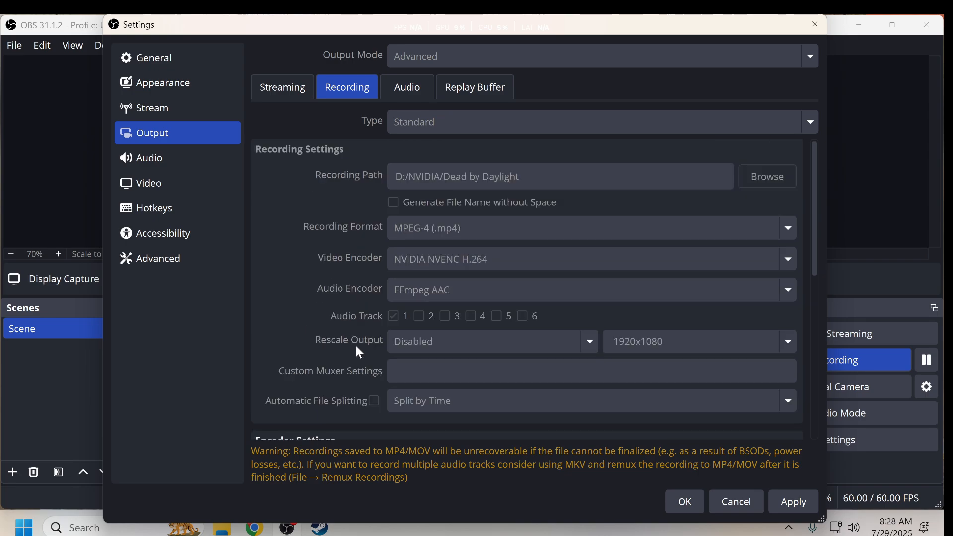
- Check the output audio track bitrates and the replay buffer options, and return to the recording output settings
click(410, 88)
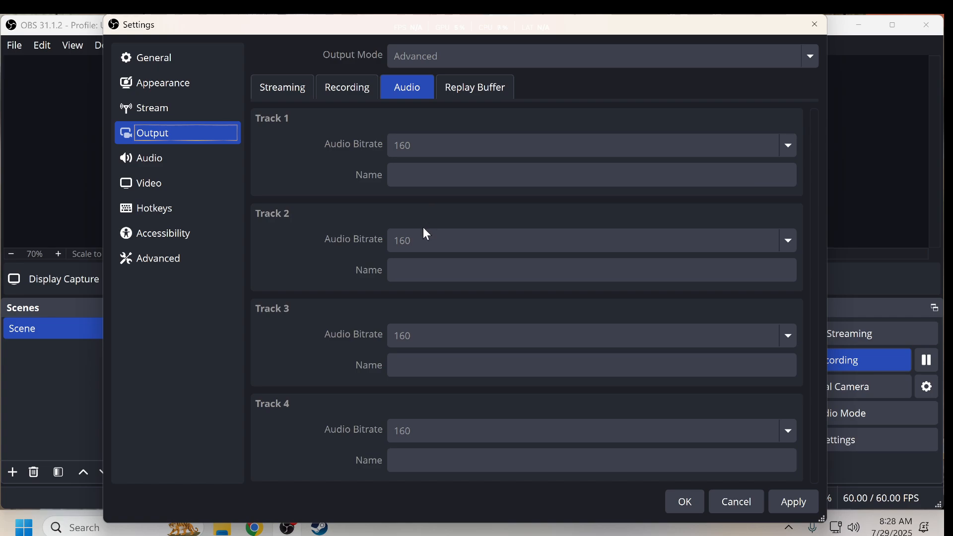
click(455, 90)
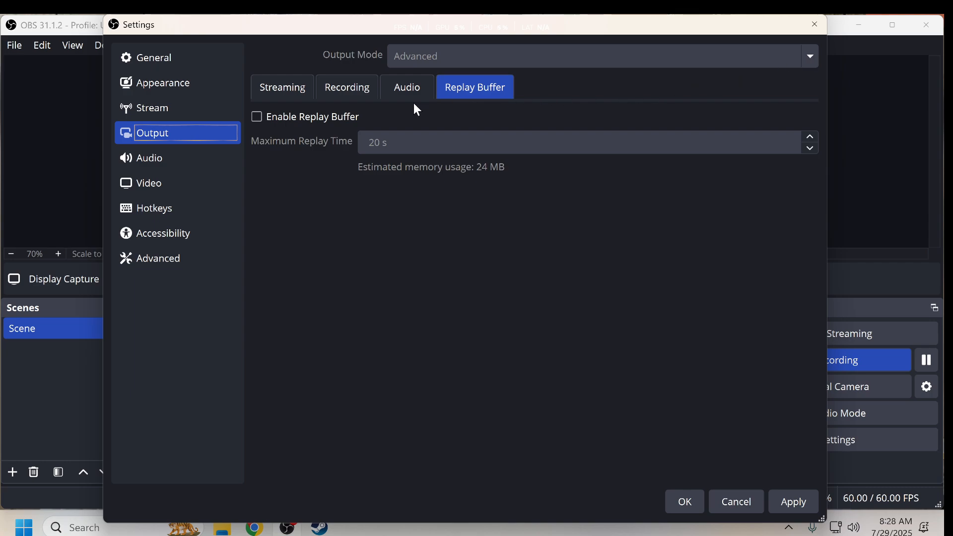
click(349, 87)
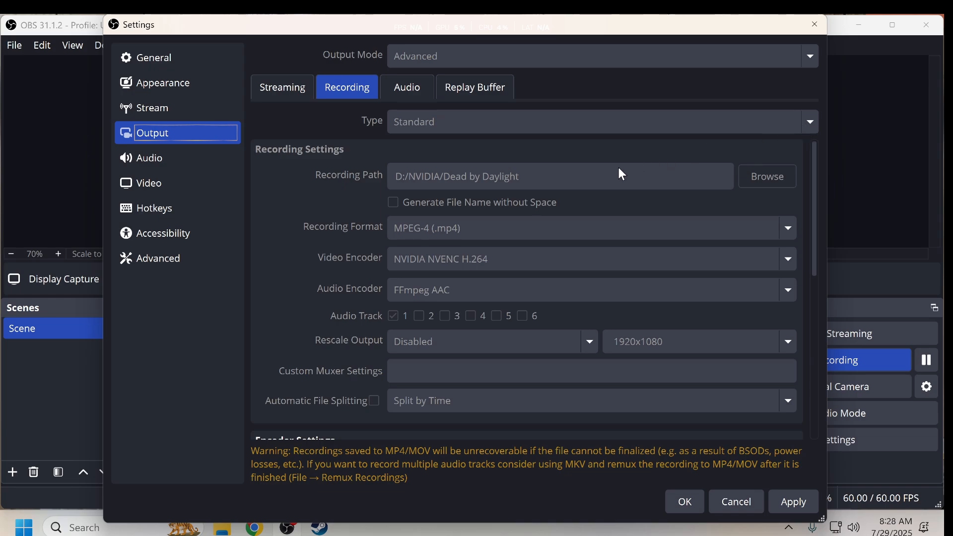
- Examine the audio settings, including global audio devices, meters, monitoring device and the push-to-mute and push-to-talk options
click(175, 158)
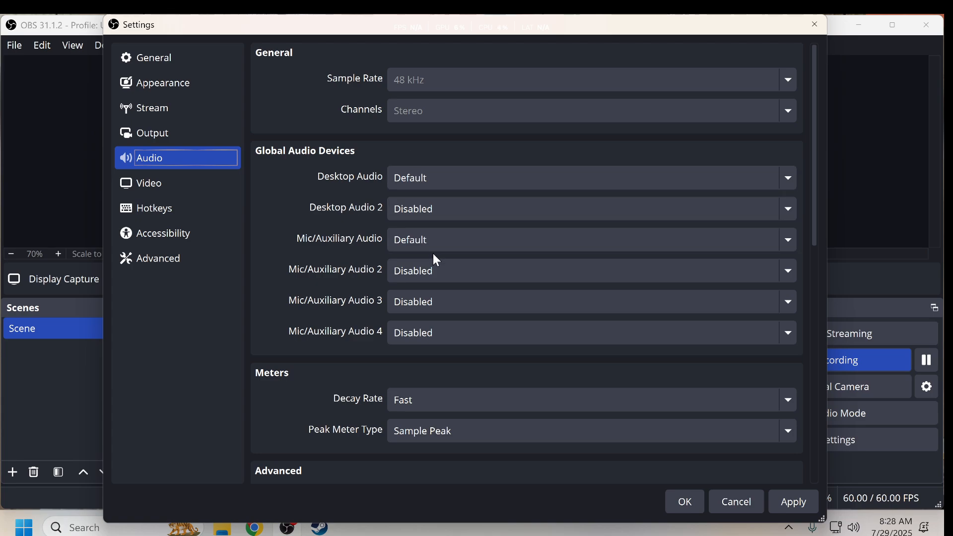
scroll(434, 256, down, 1)
scroll(436, 264, down, 1)
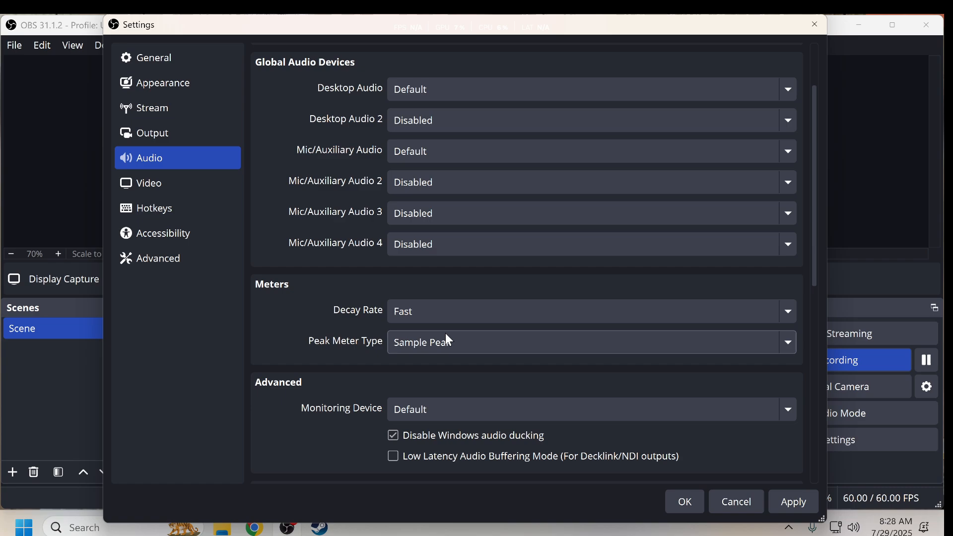
scroll(301, 353, down, 1)
scroll(300, 353, down, 3)
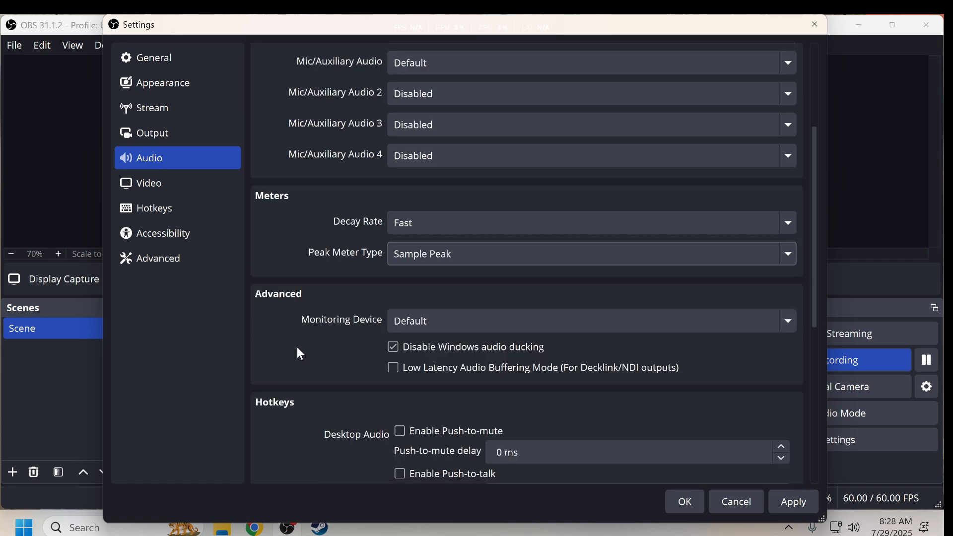
scroll(301, 354, down, 2)
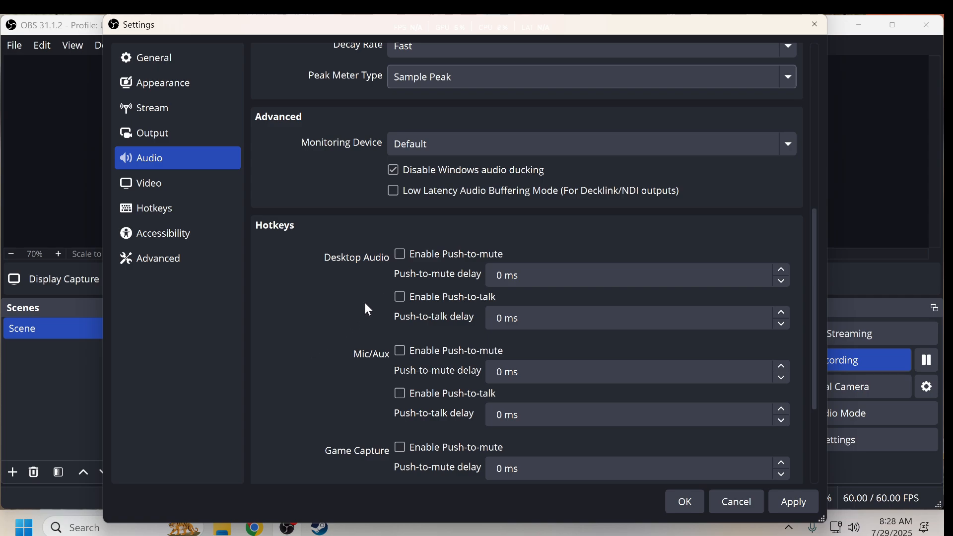
scroll(367, 312, down, 1)
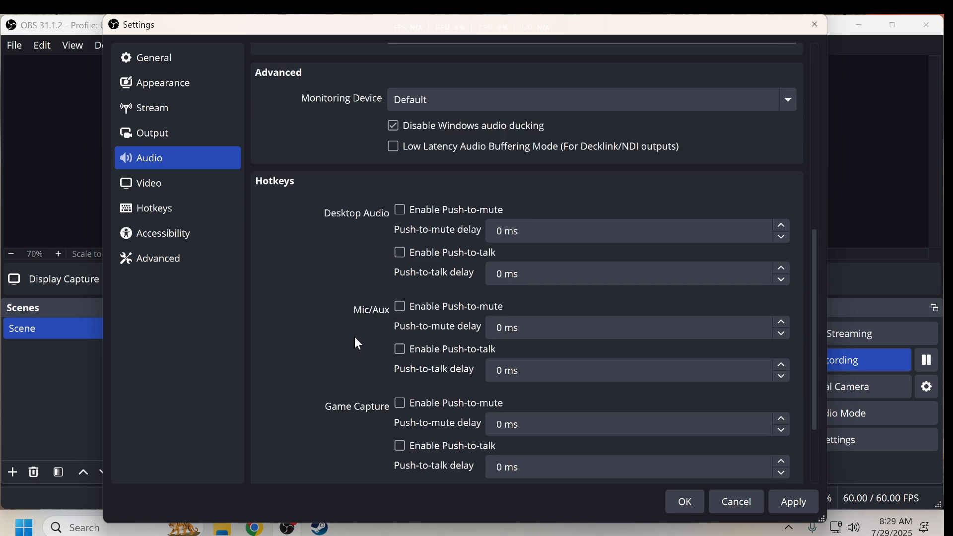
scroll(355, 341, down, 3)
scroll(352, 336, up, 10)
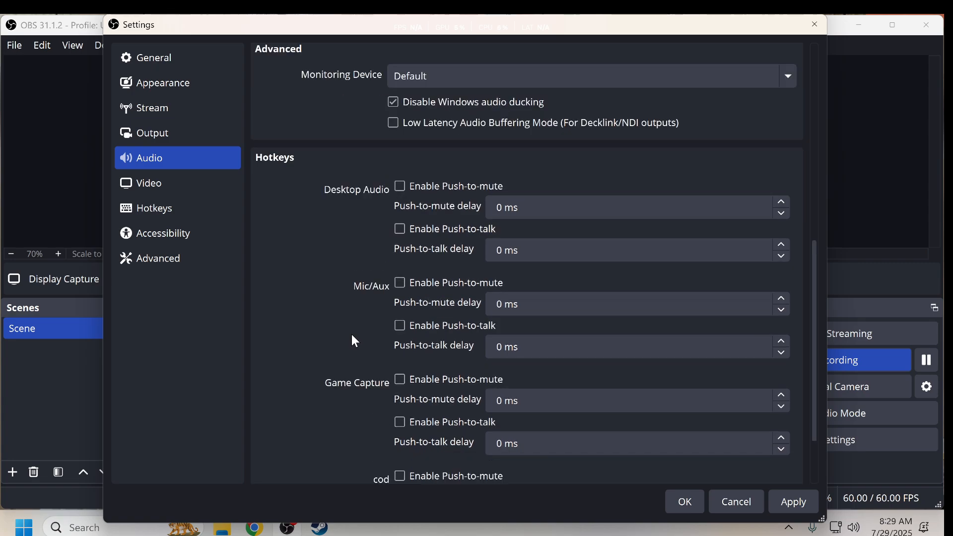
scroll(352, 340, up, 3)
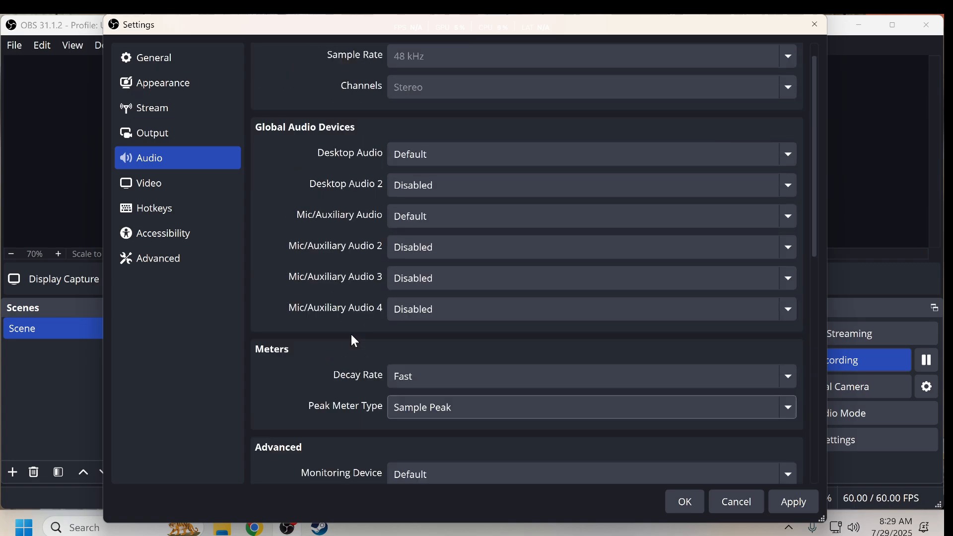
- Review the video resolution and frame rate settings and the hotkeys assigned to recording controls
click(172, 193)
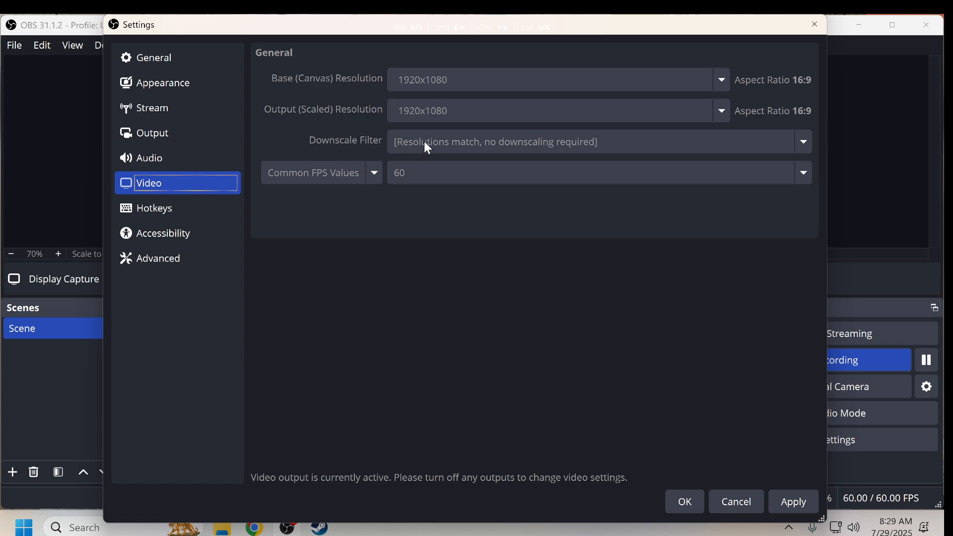
click(179, 210)
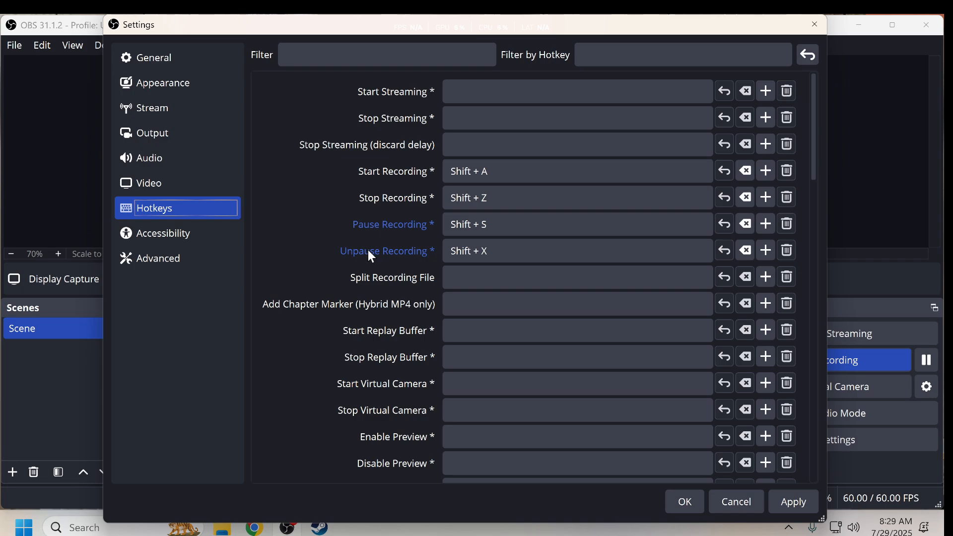
scroll(306, 214, down, 3)
scroll(306, 216, down, 8)
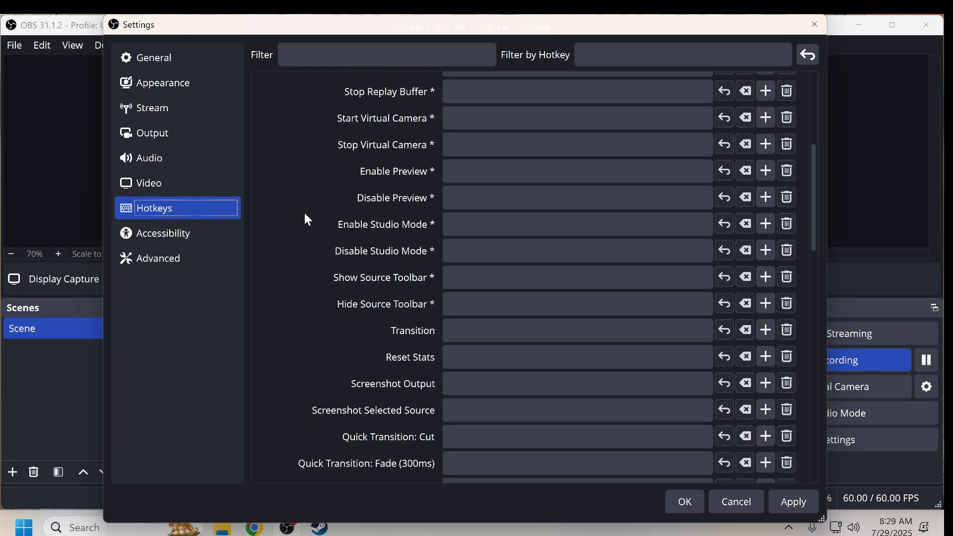
scroll(305, 215, up, 10)
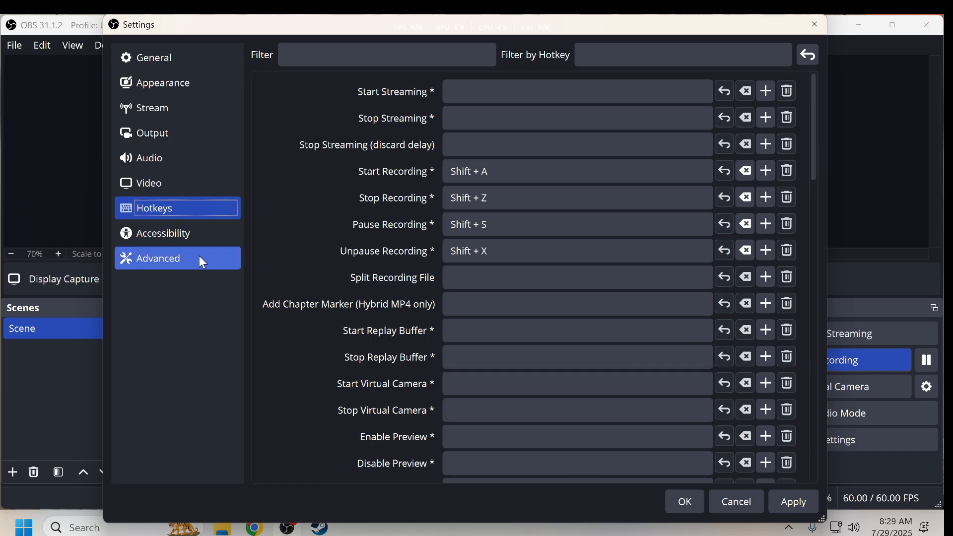
- Examine the advanced settings, covering video color, recording filename format, stream delay, reconnection, network and hotkey focus behavior
click(169, 258)
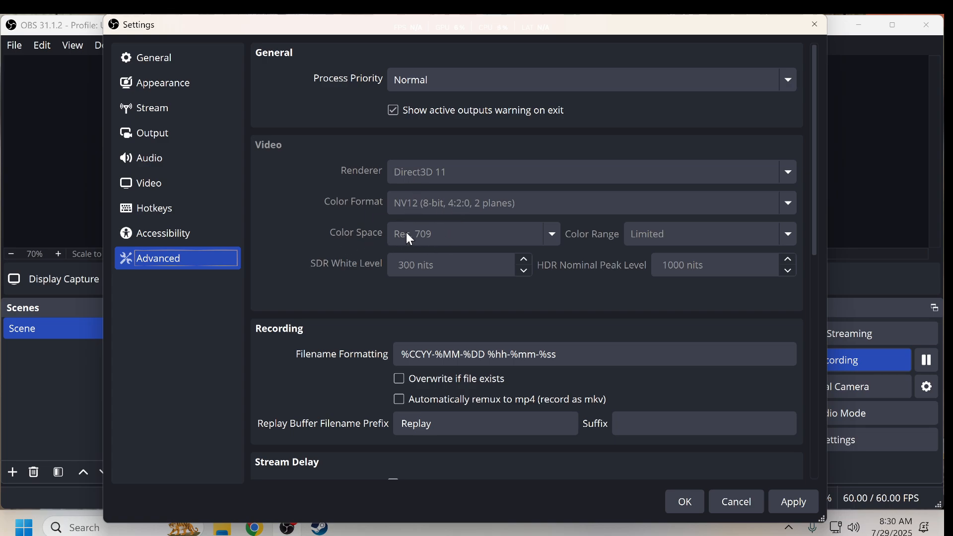
scroll(327, 230, down, 3)
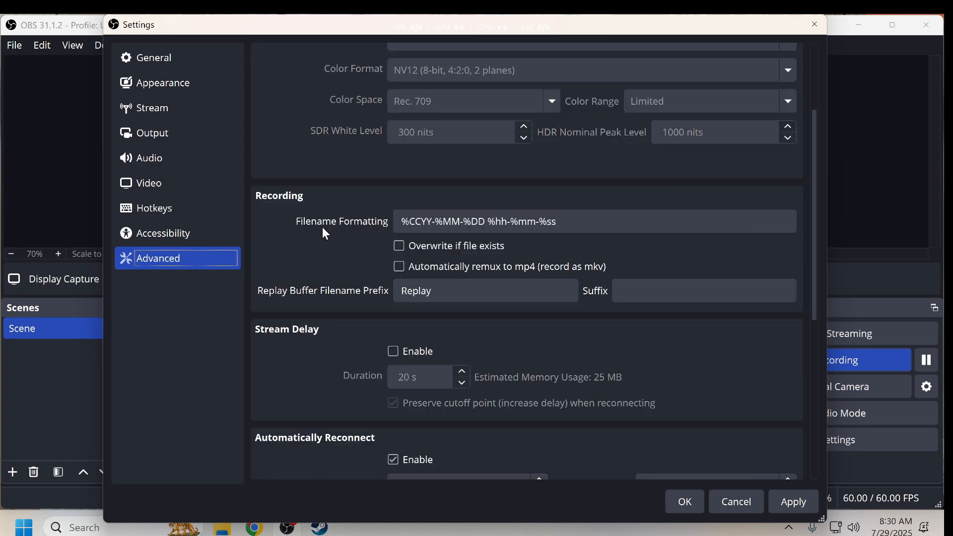
scroll(326, 233, down, 1)
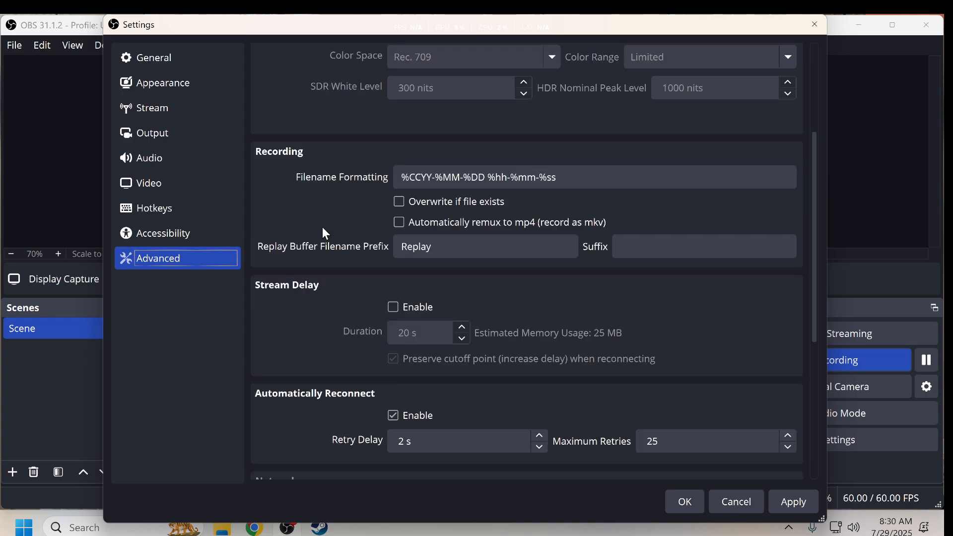
scroll(326, 233, down, 3)
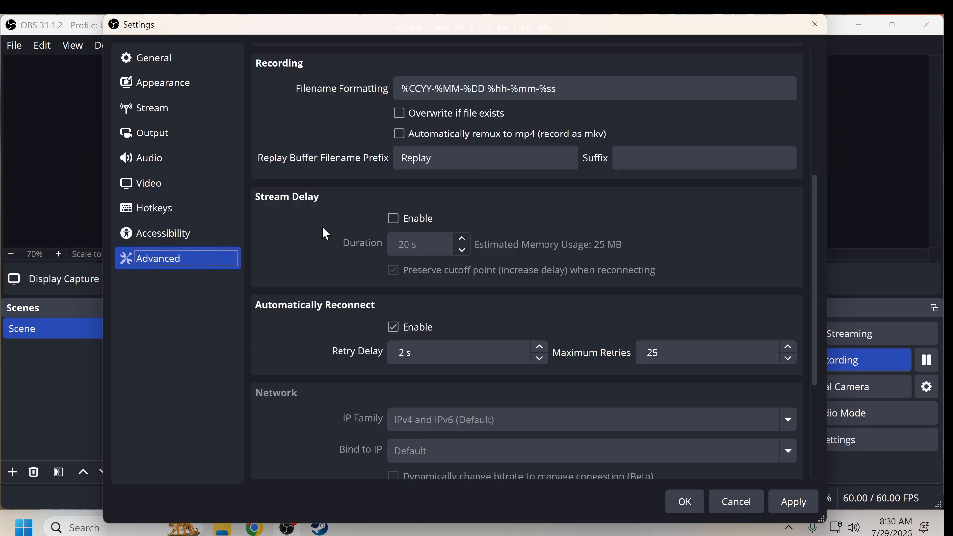
scroll(326, 233, down, 3)
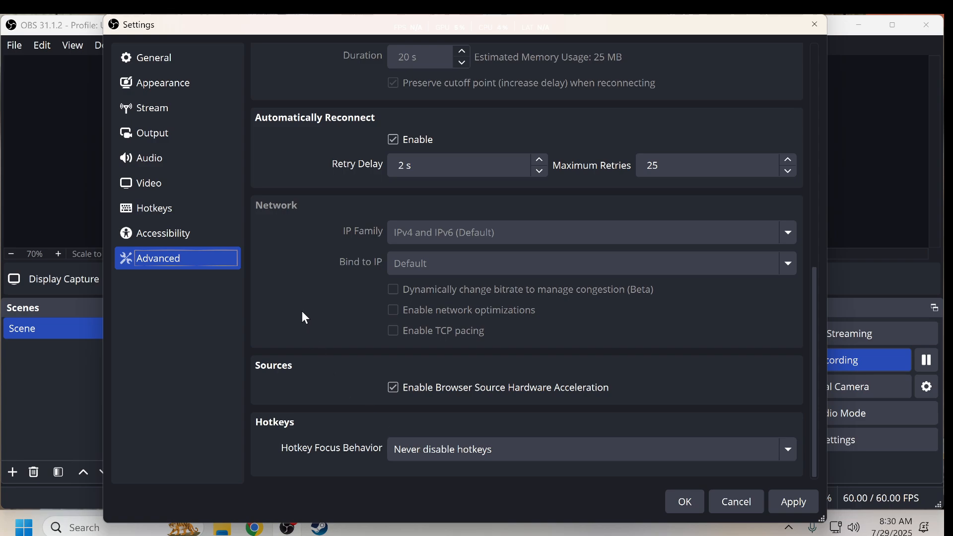
scroll(302, 314, up, 1)
scroll(304, 316, up, 9)
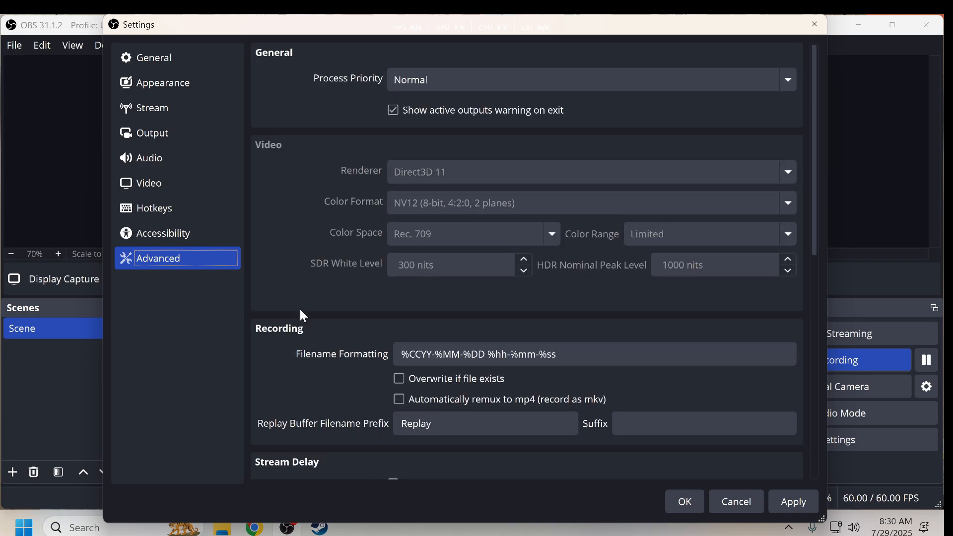
- Review the appearance and general settings and return to the recording output settings
click(171, 82)
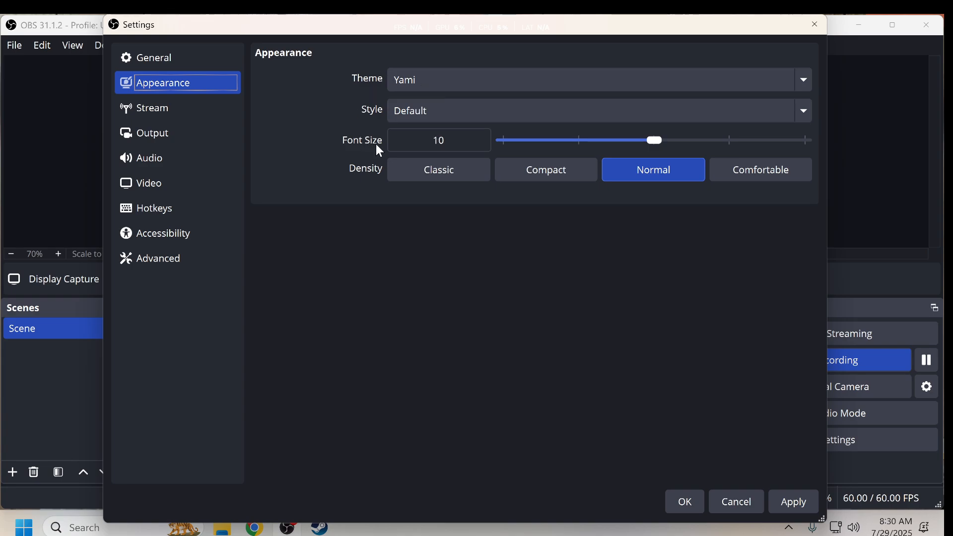
click(186, 60)
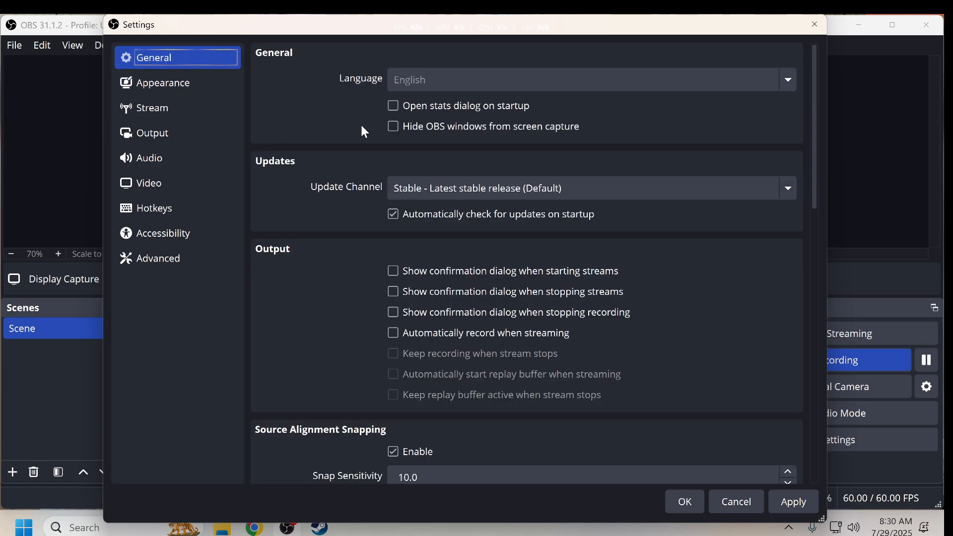
scroll(333, 246, down, 6)
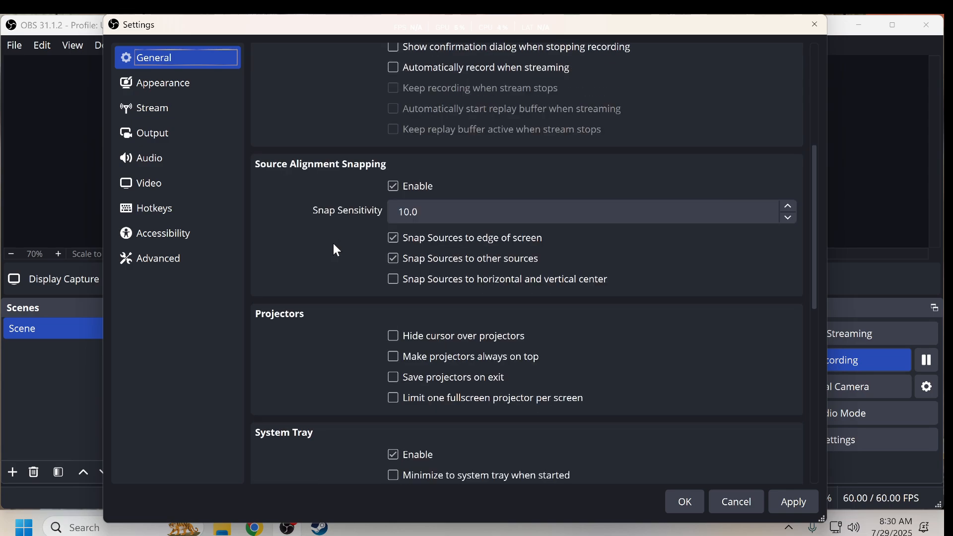
scroll(336, 250, down, 3)
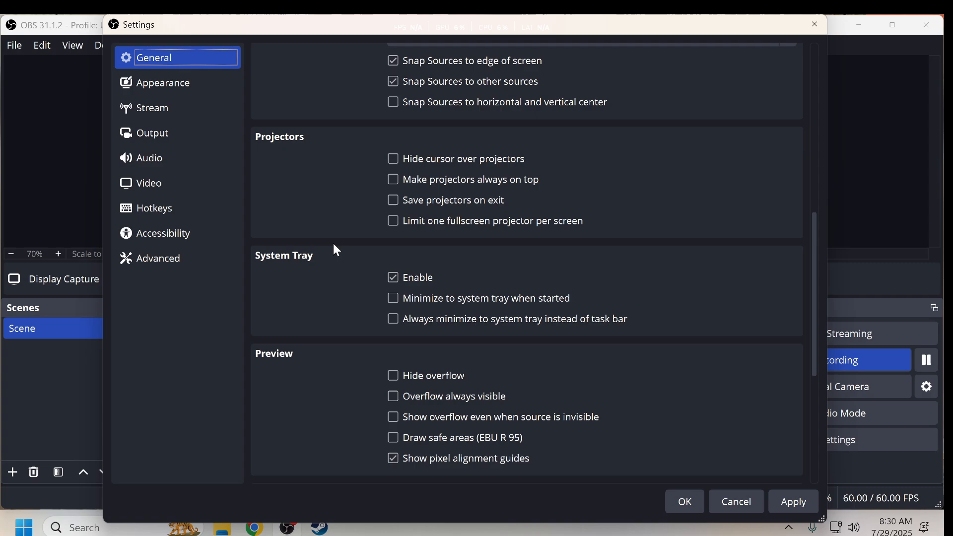
click(176, 138)
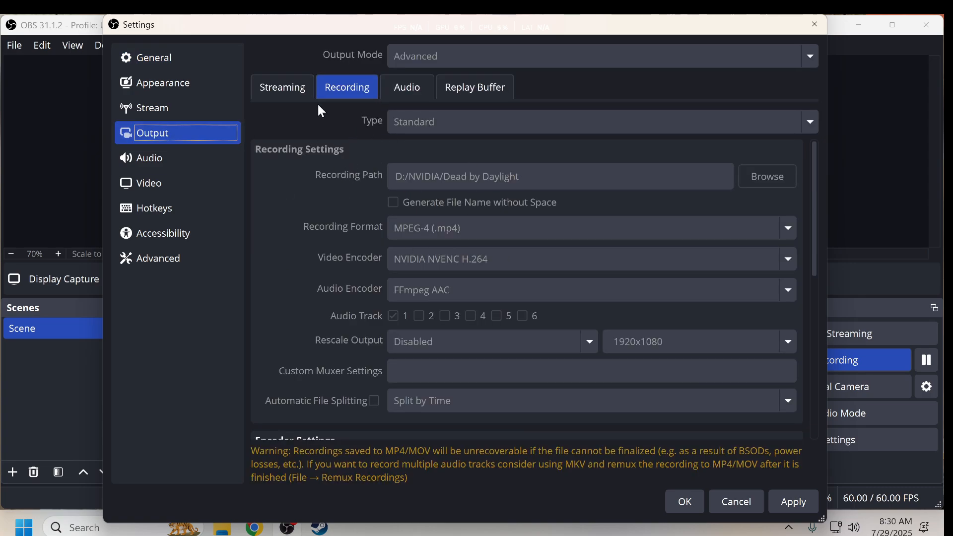
- Examine the streaming output settings, including the encoder's rate control, bitrate, preset, tuning and multipass mode
click(283, 93)
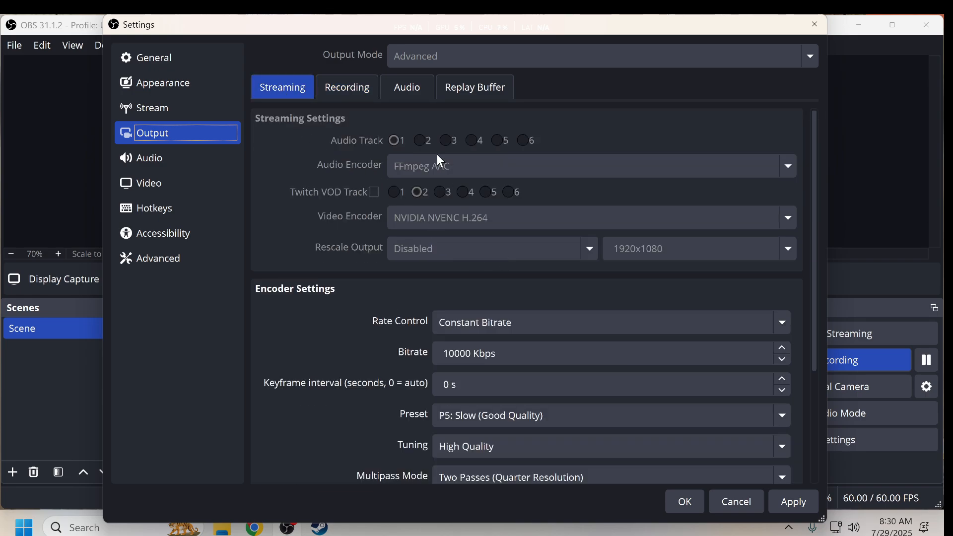
scroll(499, 253, down, 3)
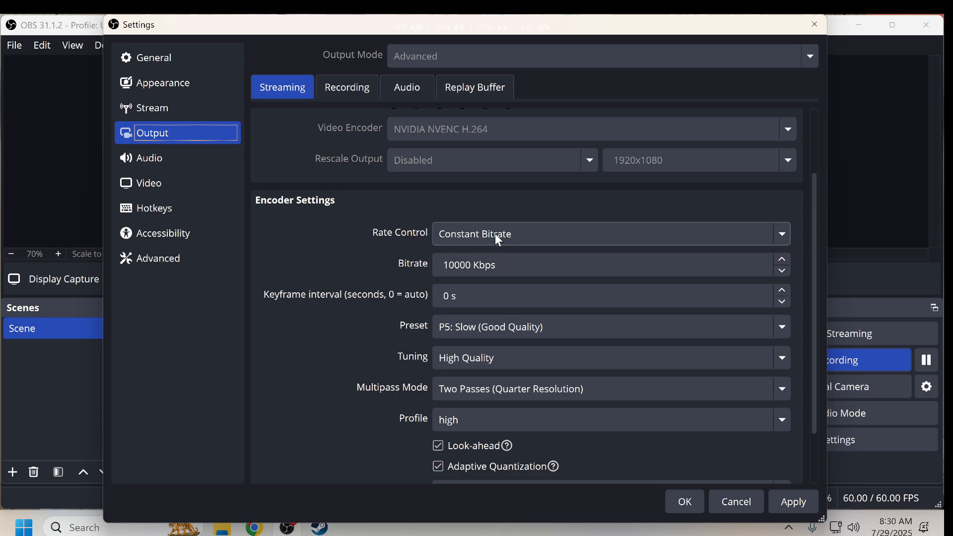
scroll(507, 290, down, 2)
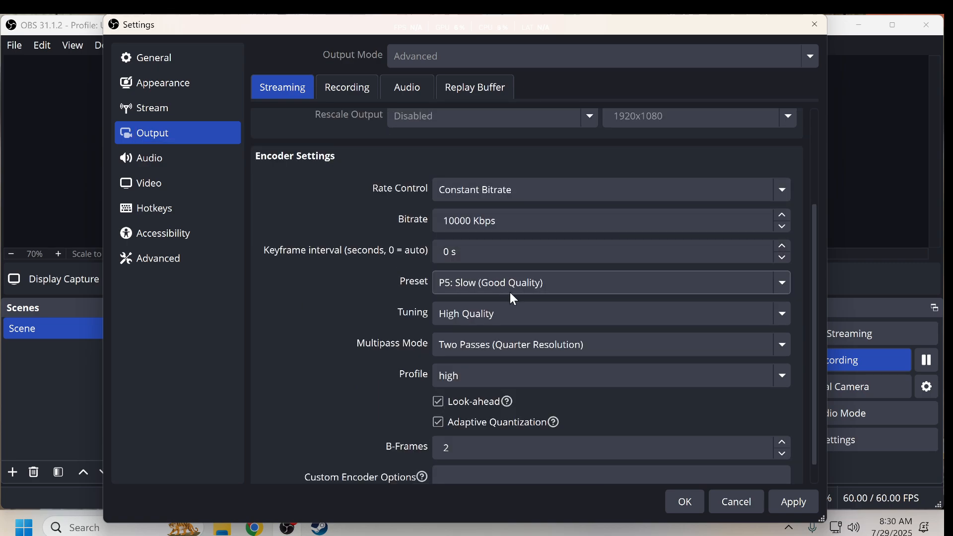
scroll(368, 311, down, 1)
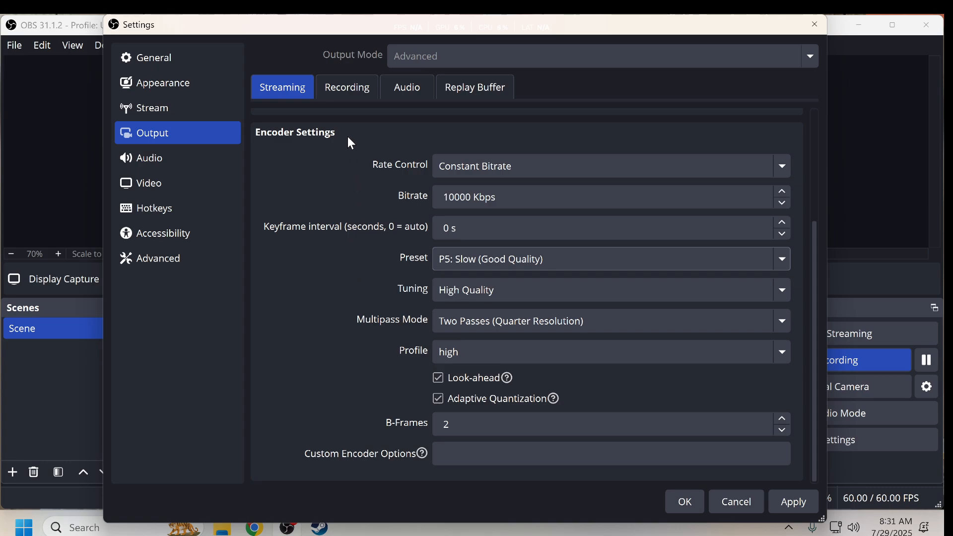
- Review the recording output settings, from path, format and encoders to the encoder's rate control, bitrate and B-frames, and close the settings with OK
click(350, 89)
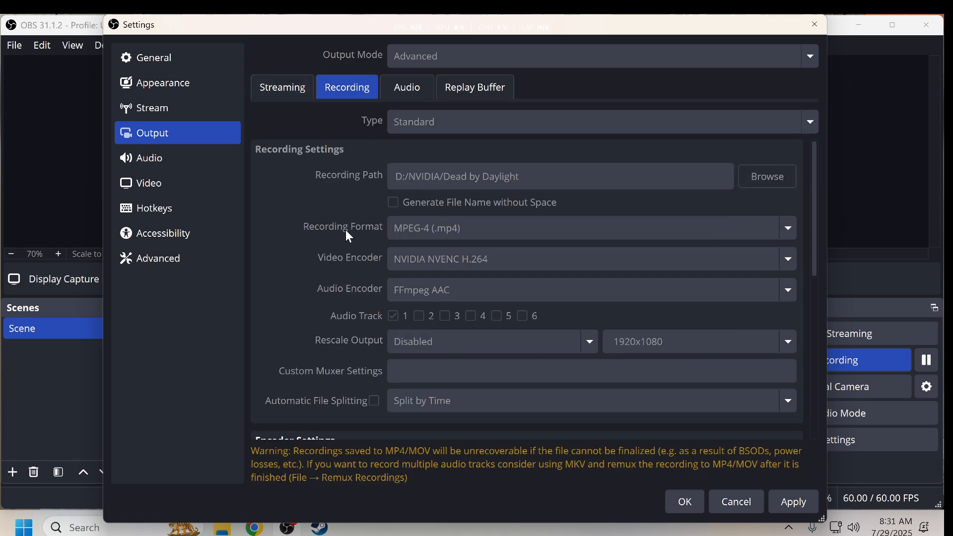
scroll(337, 219, down, 3)
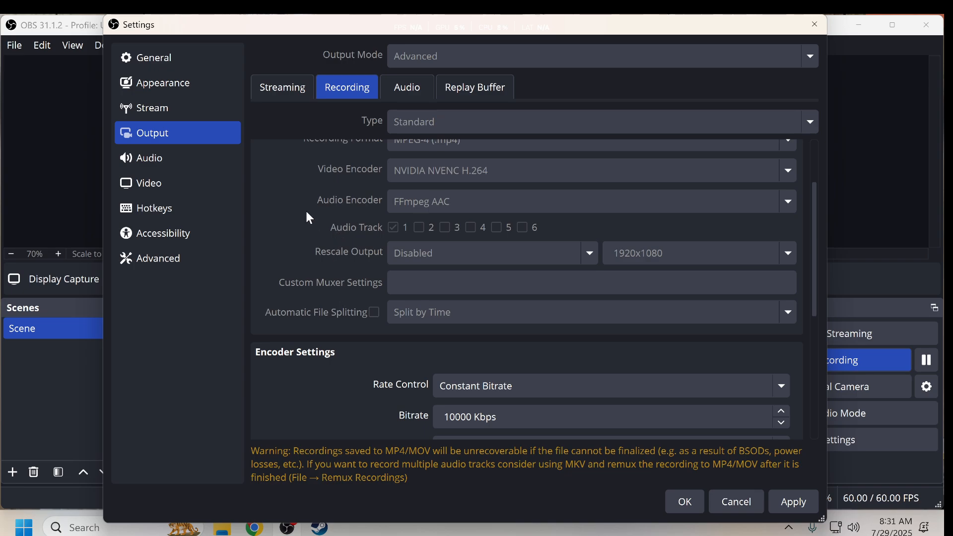
scroll(317, 271, down, 3)
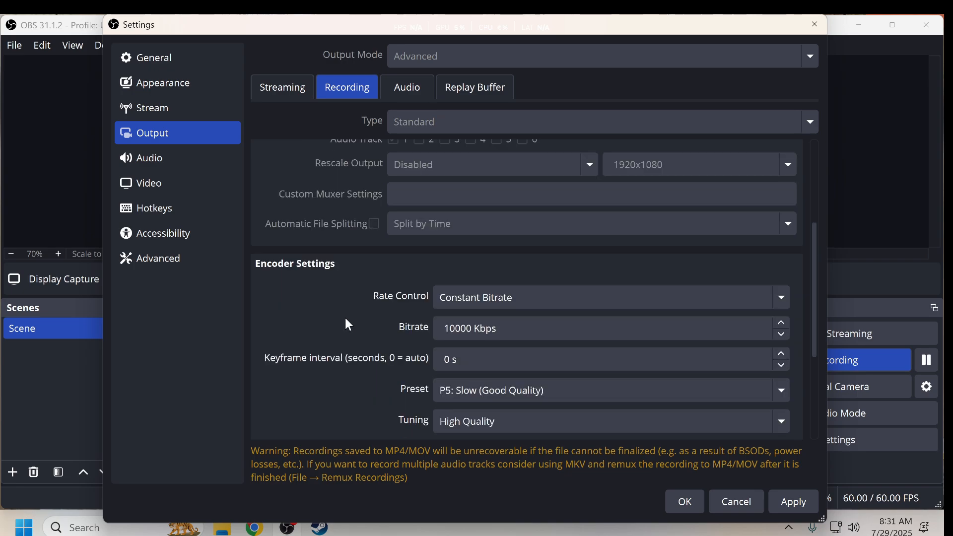
scroll(348, 325, down, 3)
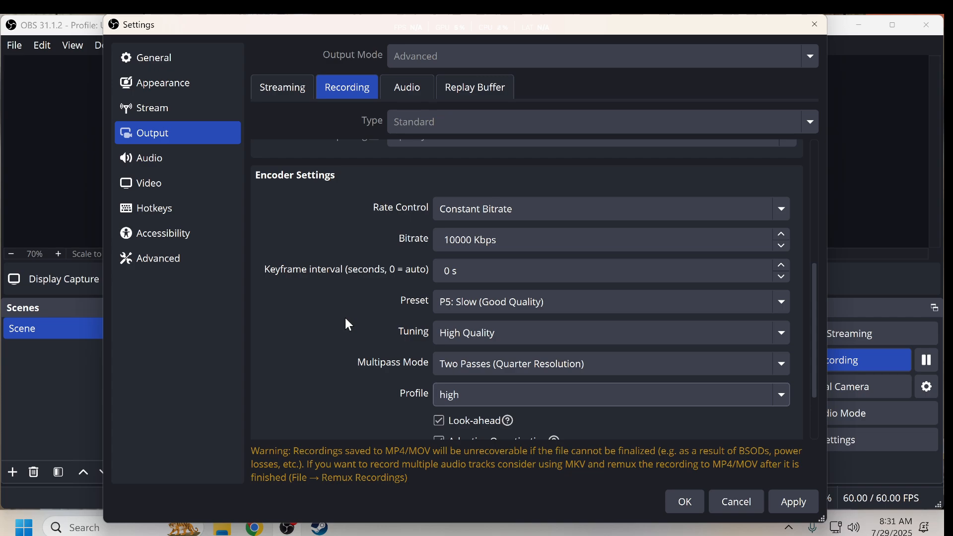
scroll(348, 325, down, 3)
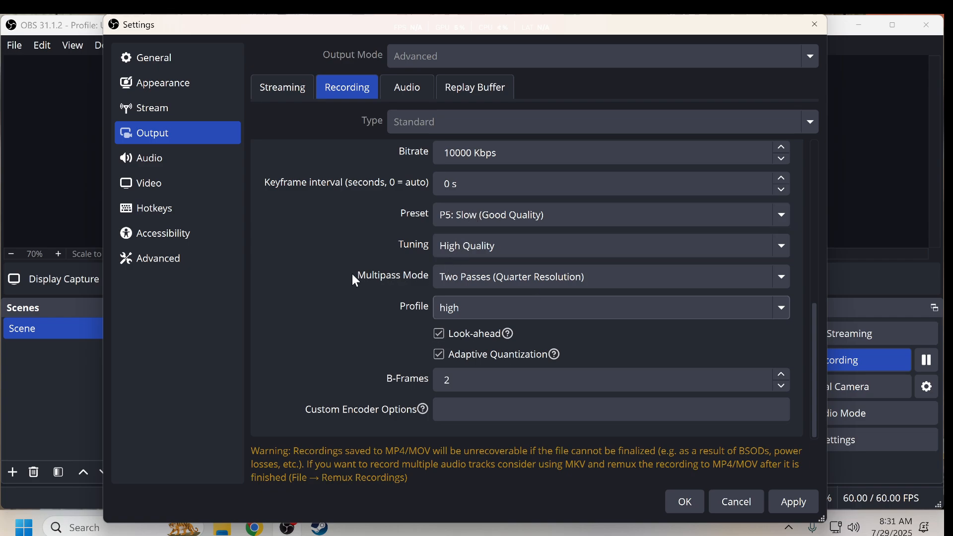
scroll(353, 275, up, 3)
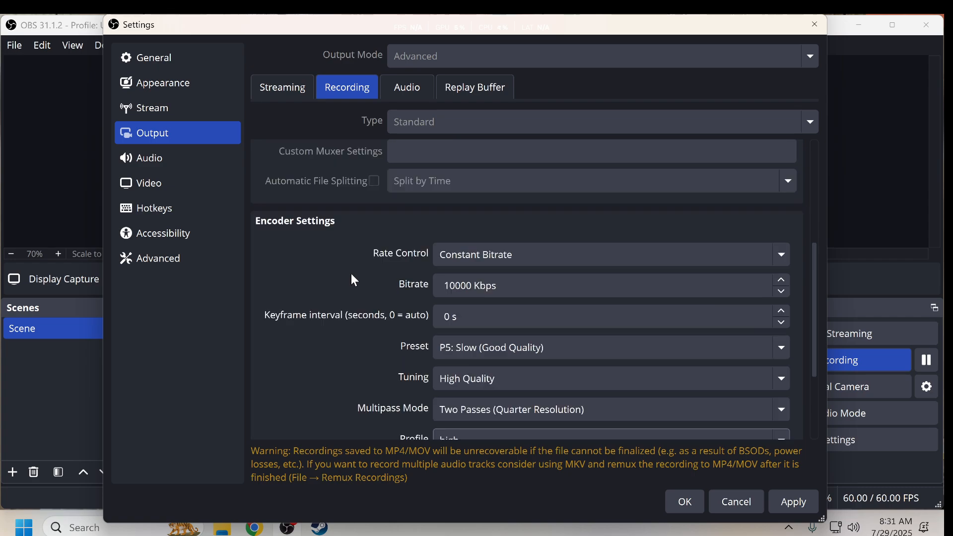
scroll(353, 281, up, 2)
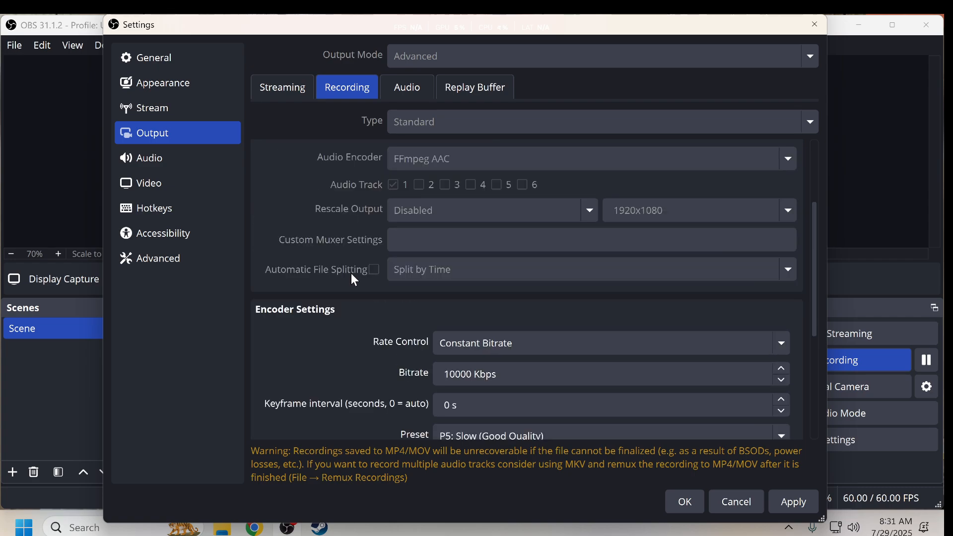
scroll(351, 274, up, 4)
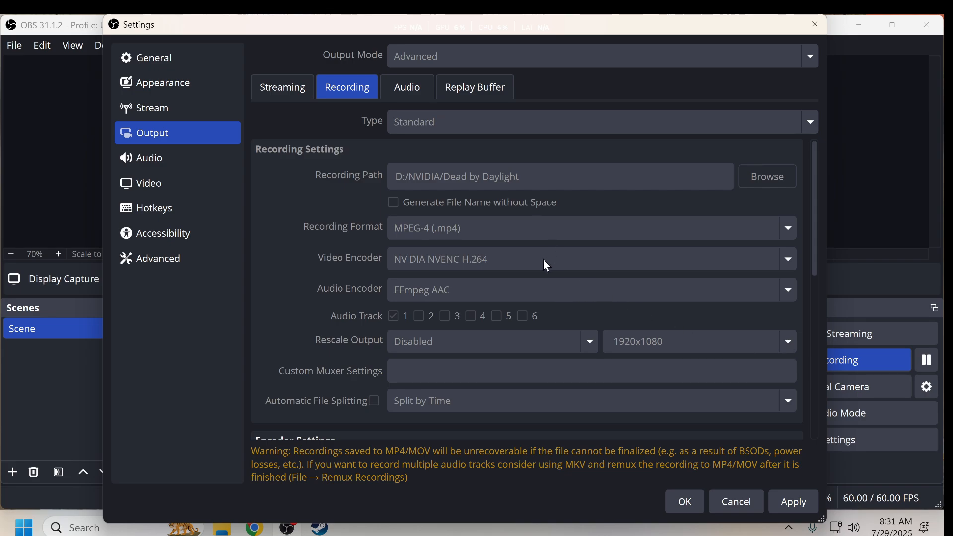
scroll(538, 326, down, 2)
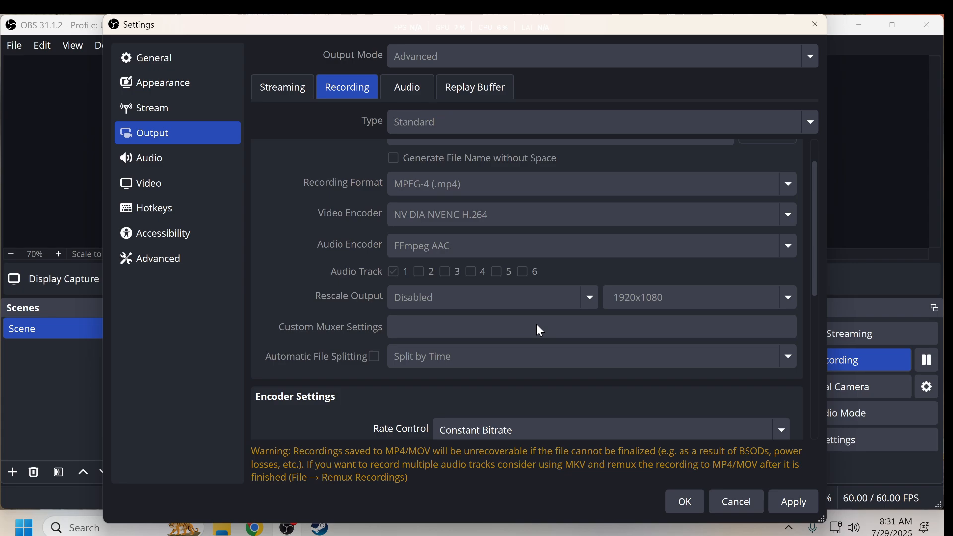
scroll(538, 328, down, 4)
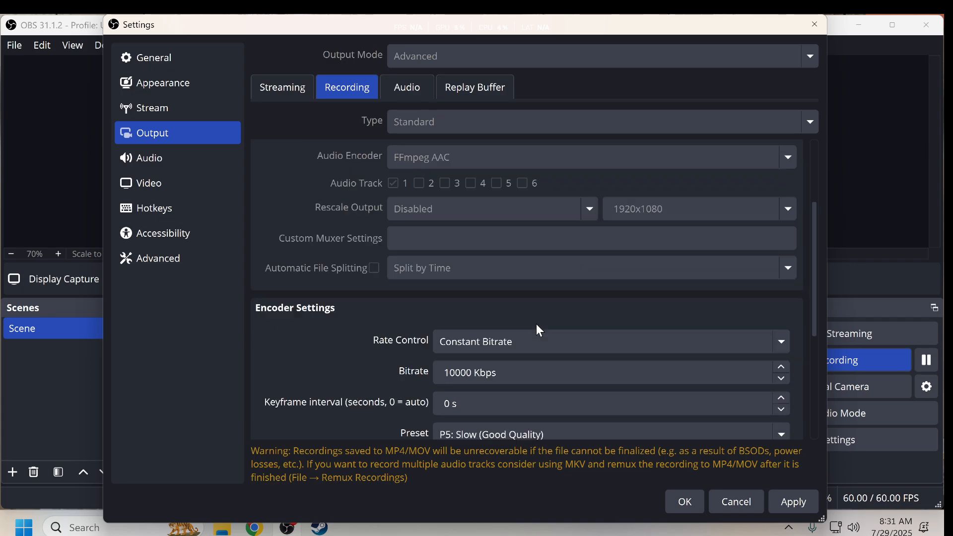
scroll(537, 326, up, 6)
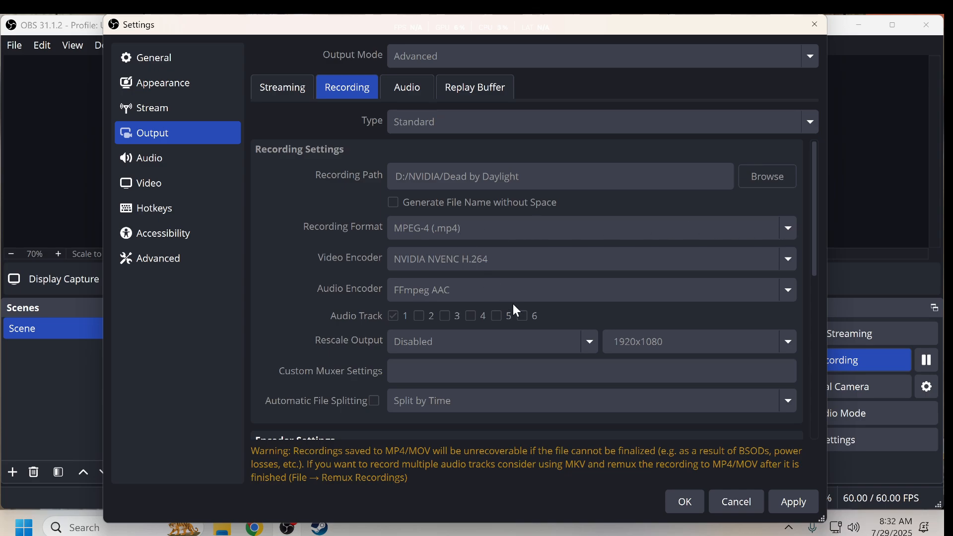
click(685, 502)
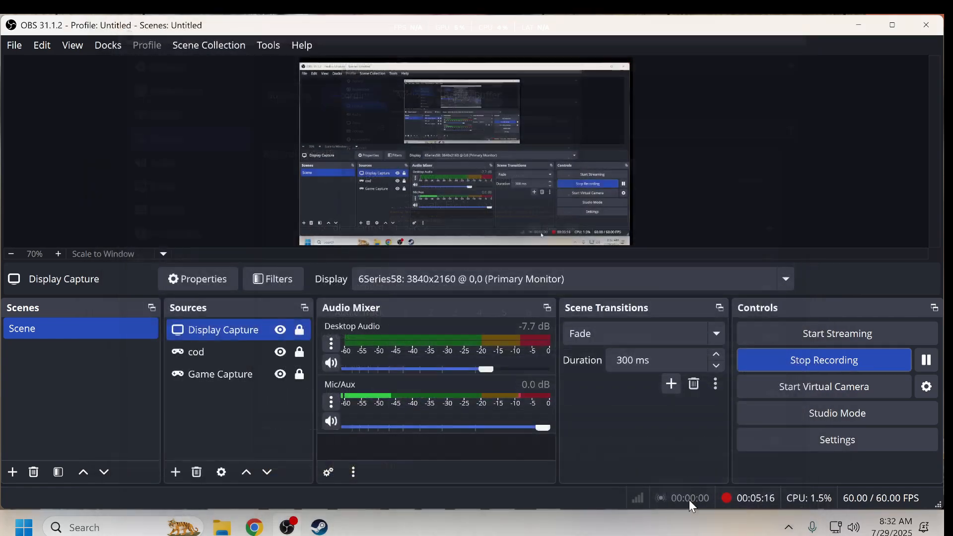